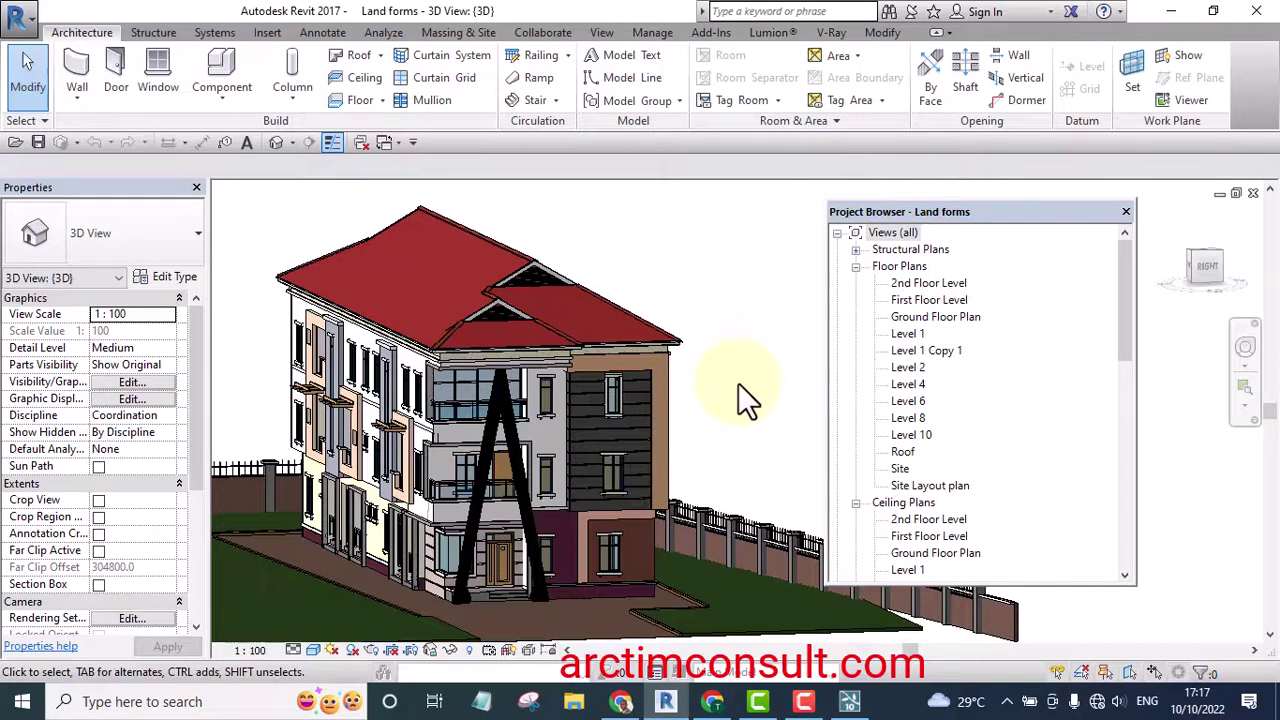
- Orbit the Revit 3D view of the red-roofed house to a slightly new angle
shift+middle_drag(737, 386, 763, 400)
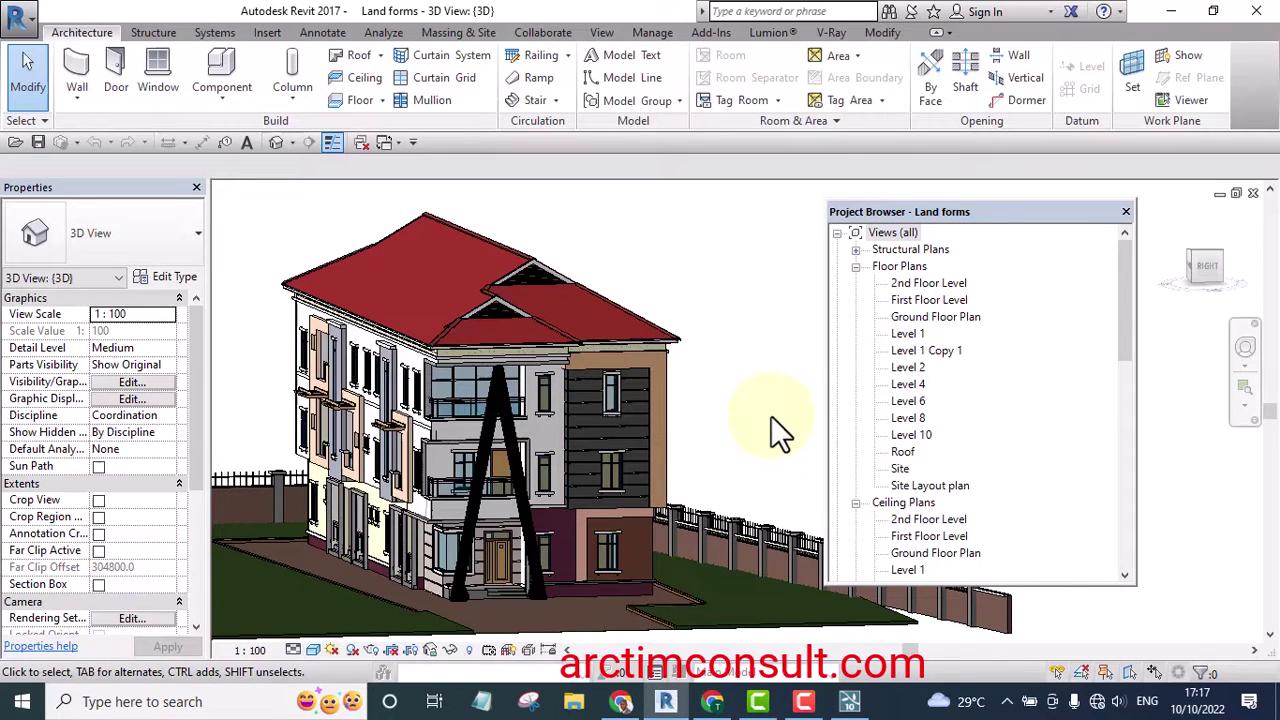
click(849, 701)
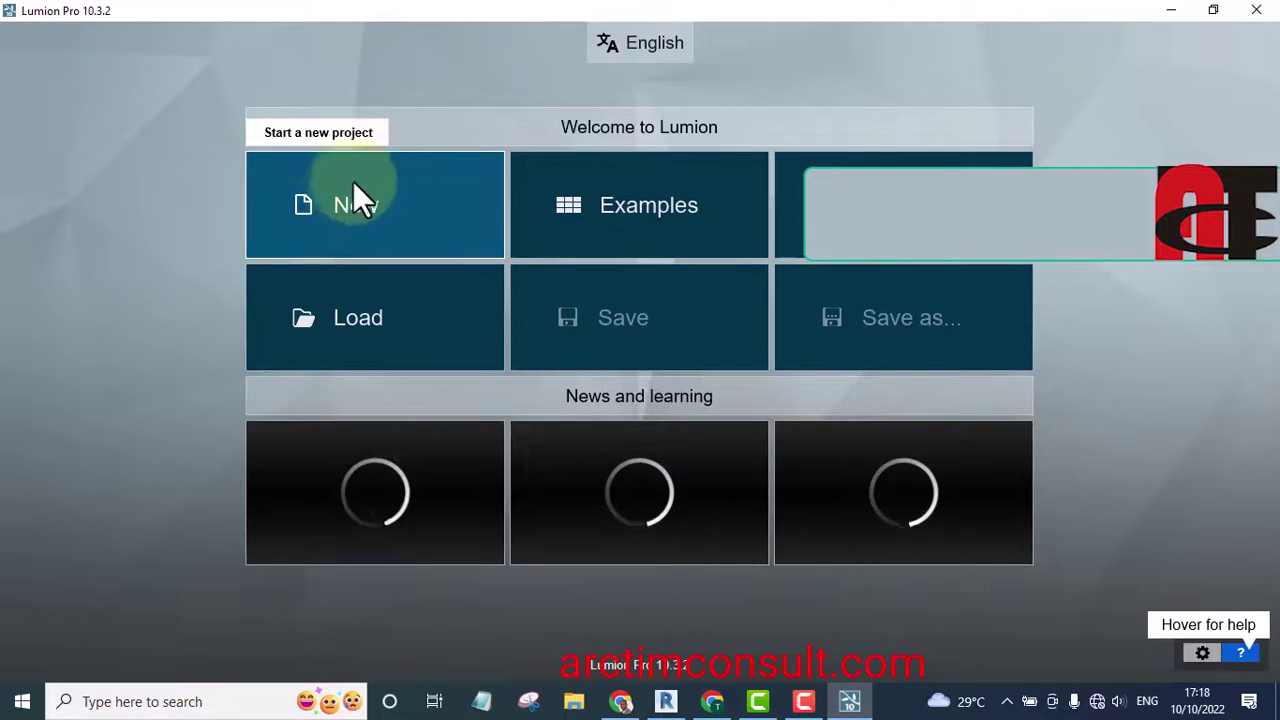
- Open the Examples gallery of sample projects such as Villa Cabrera and Villa Van Manen
click(624, 205)
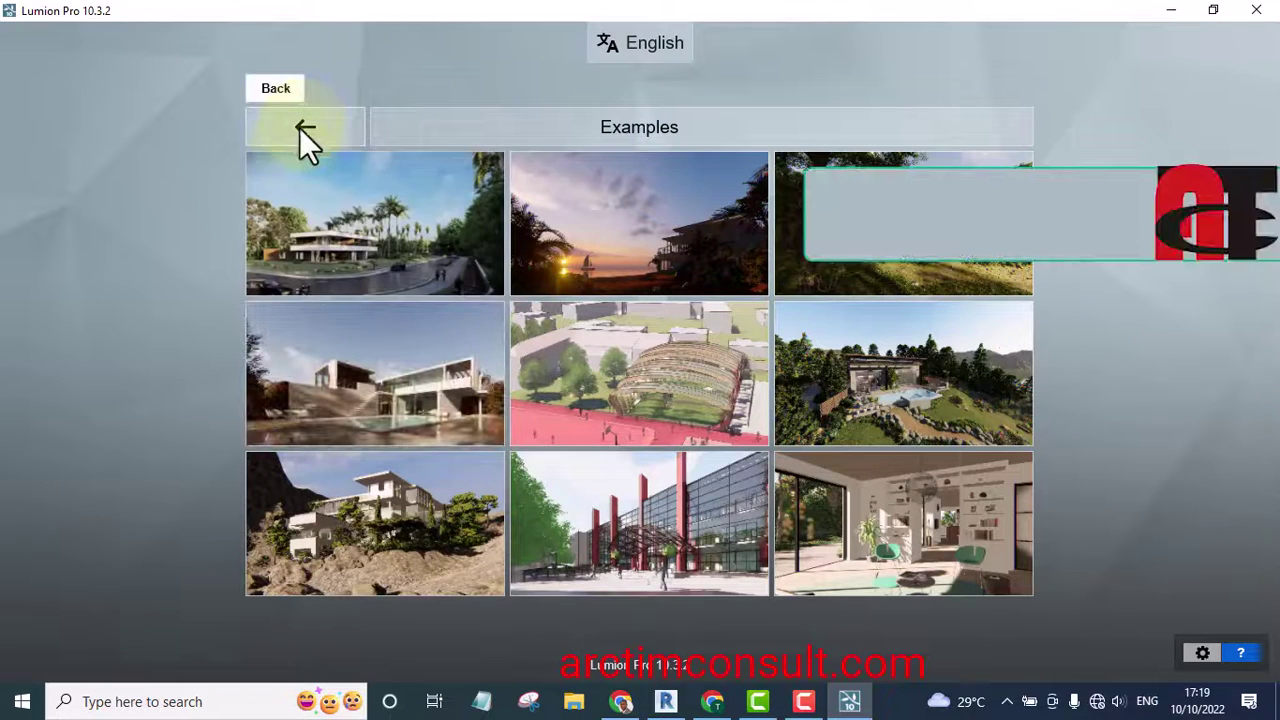
- Return to the Welcome to Lumion screen and go to the Create new project page
click(302, 122)
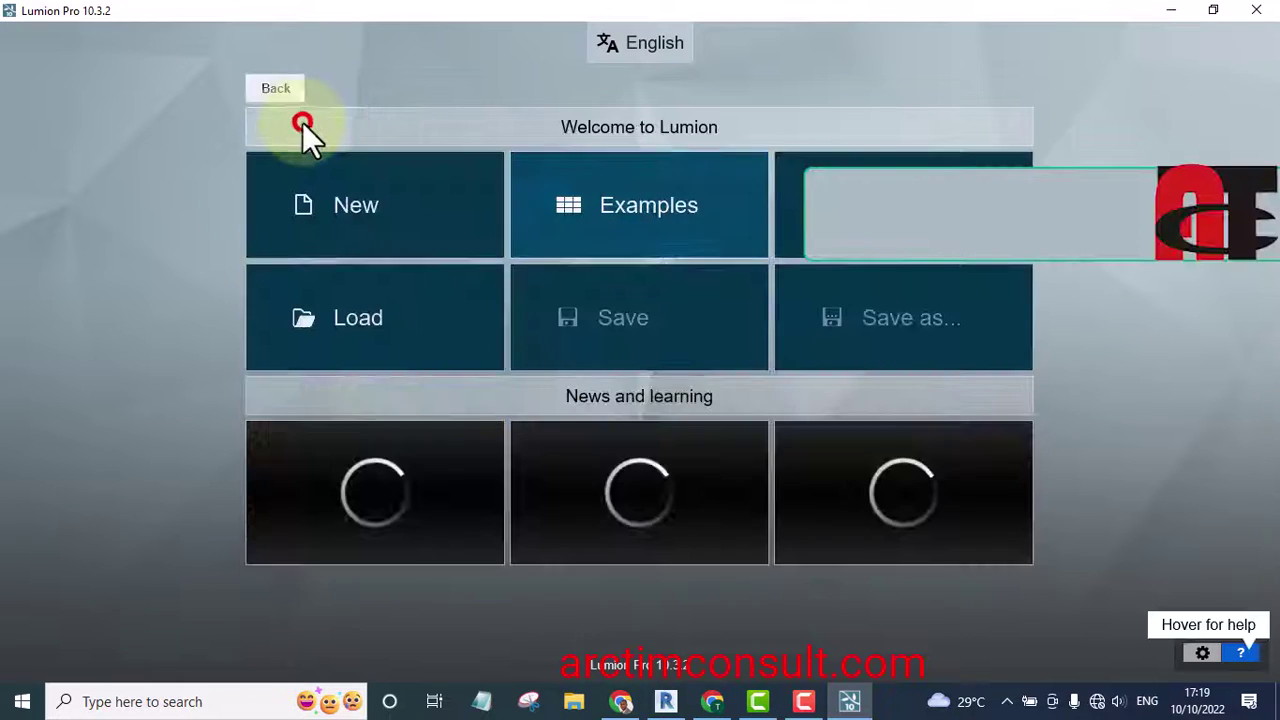
click(352, 205)
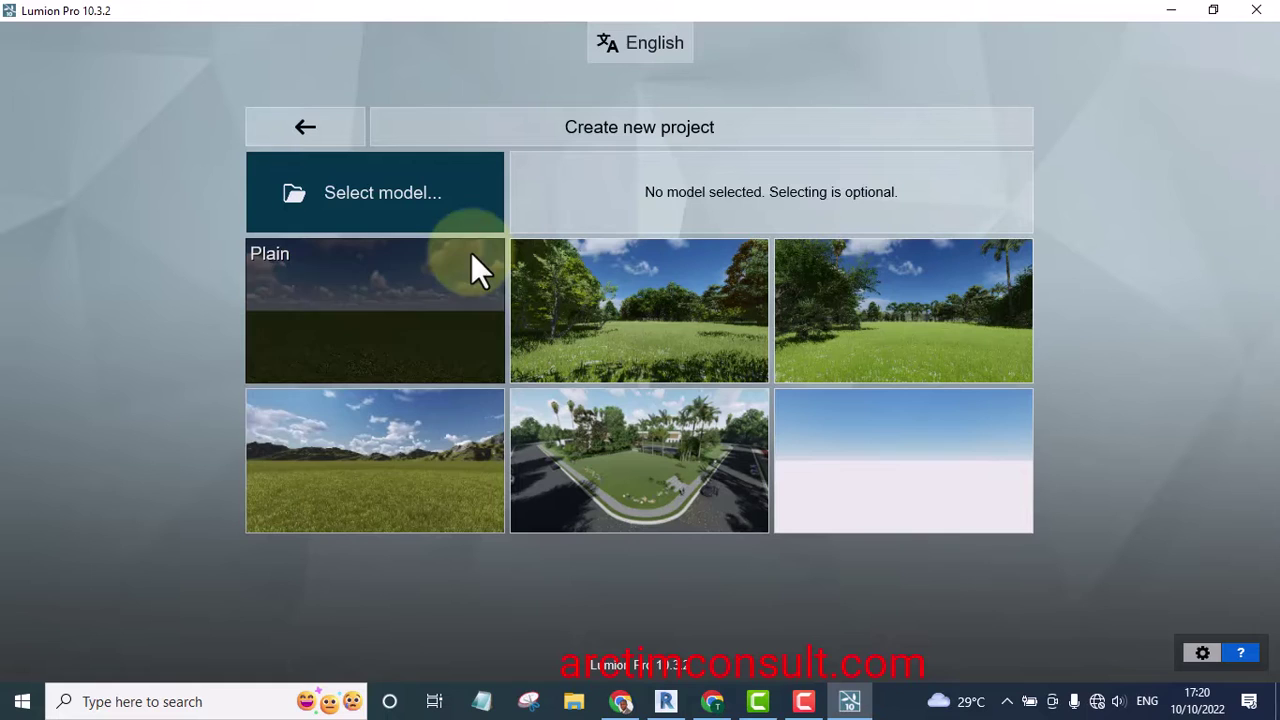
- Create a project on the Plain template, then look and move around the empty grass landscape
click(370, 290)
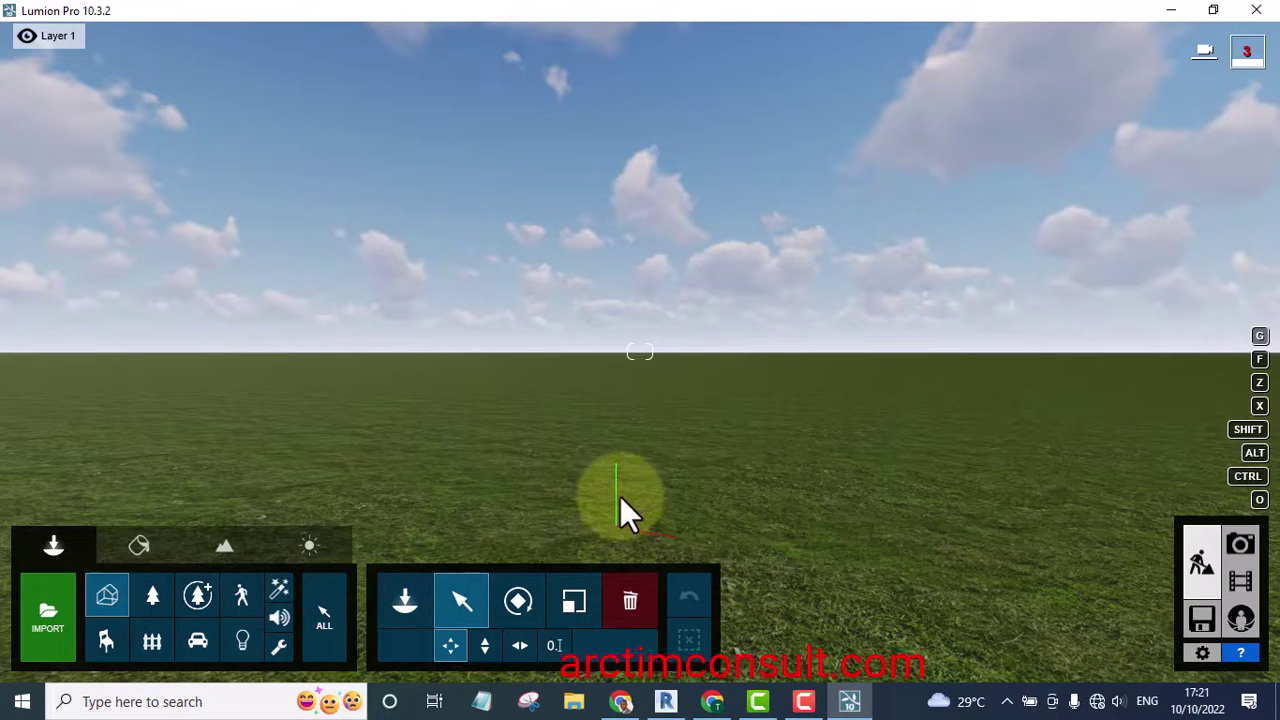
right_click(669, 474)
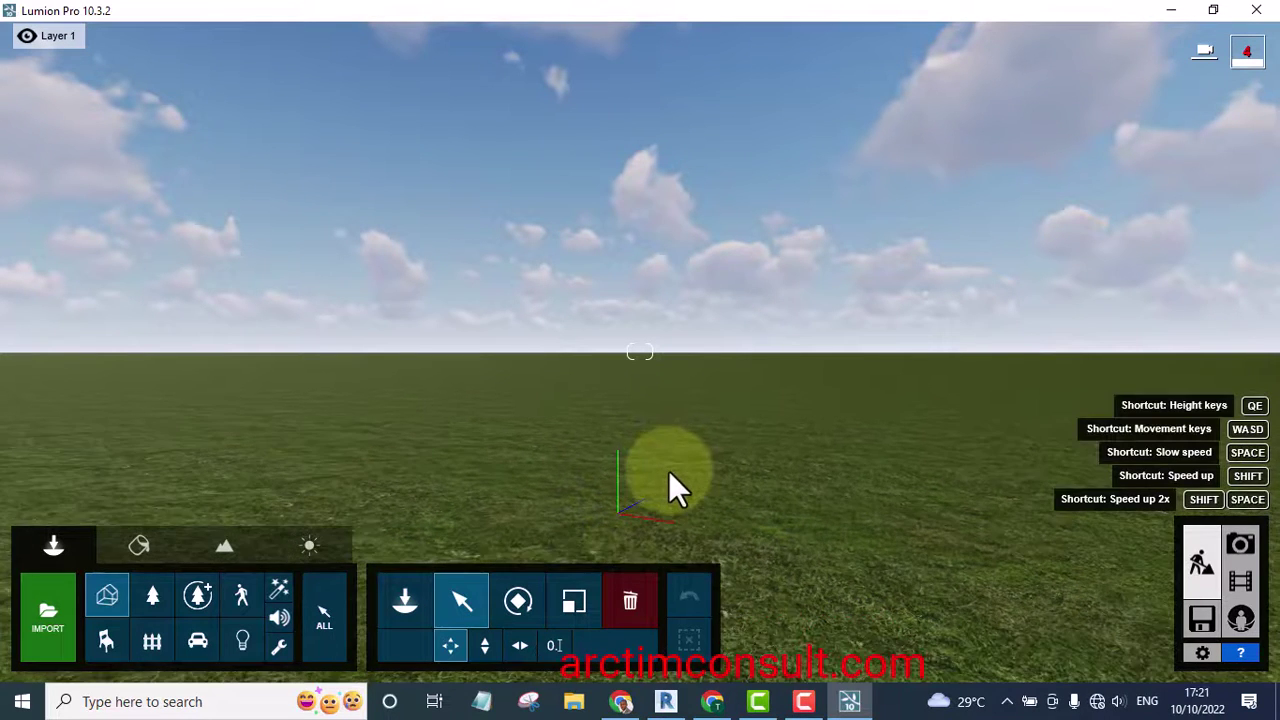
right_drag(668, 472, 599, 440)
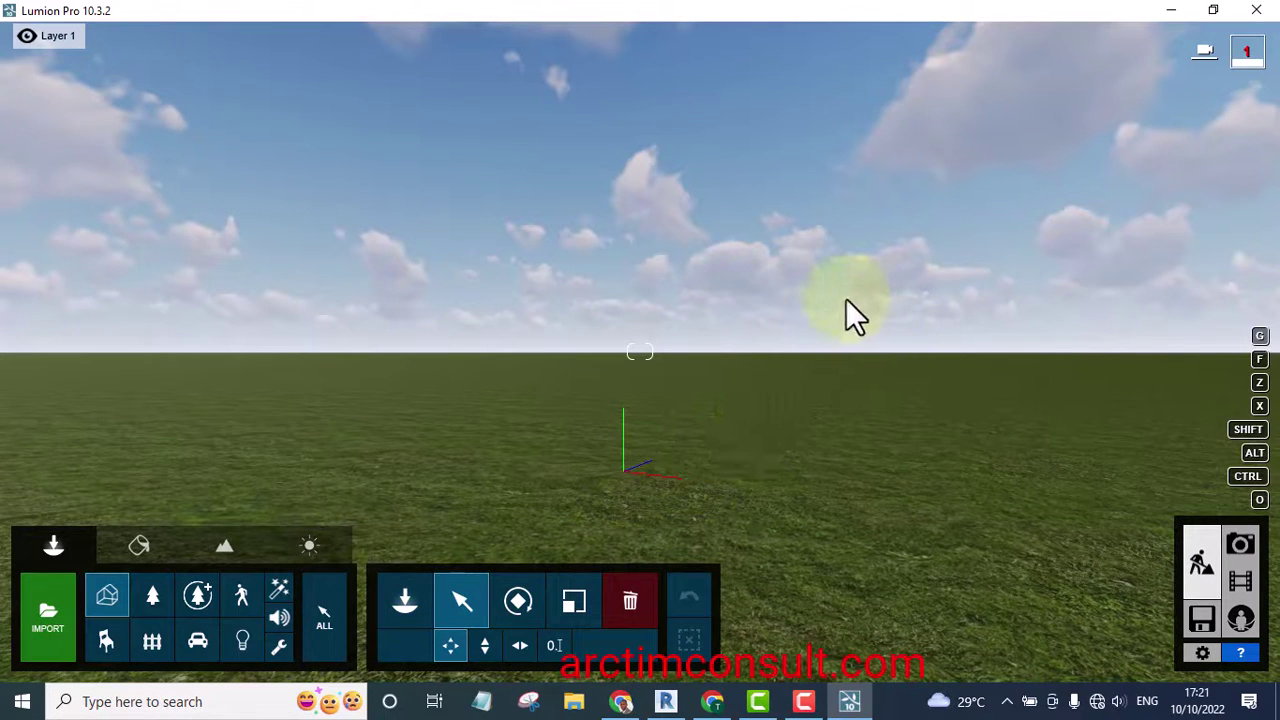
key(w)
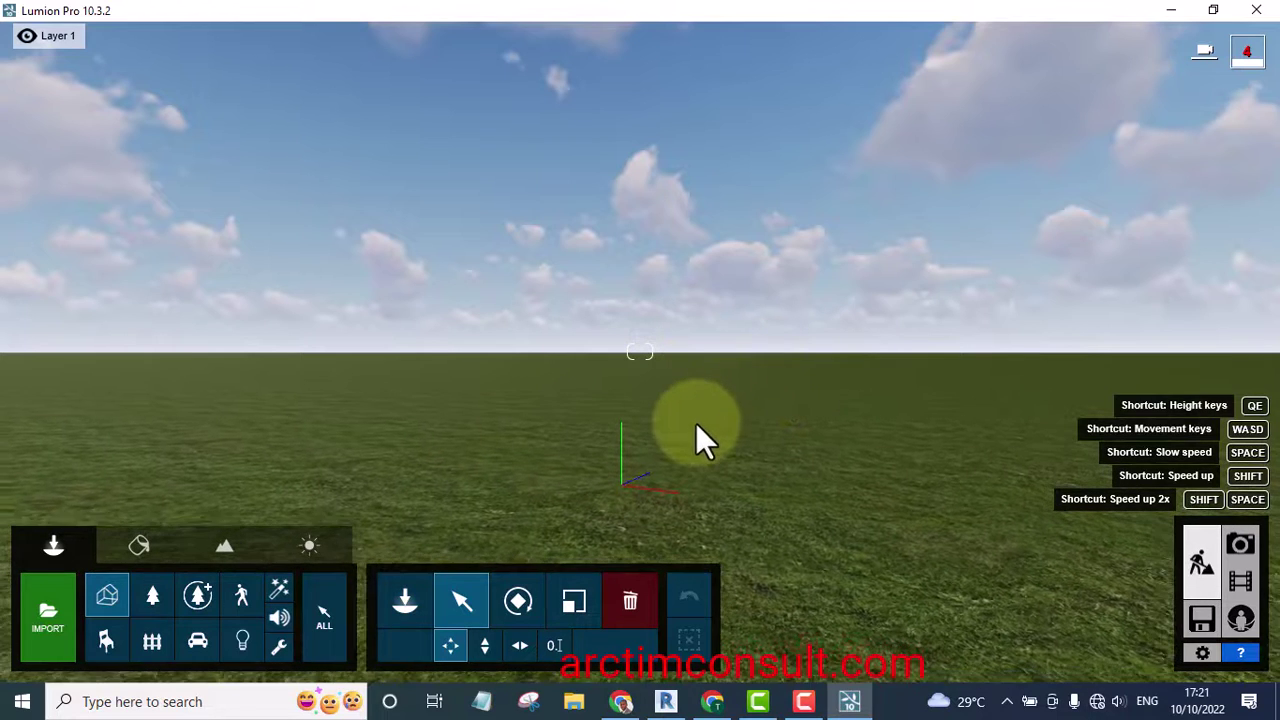
key(s)
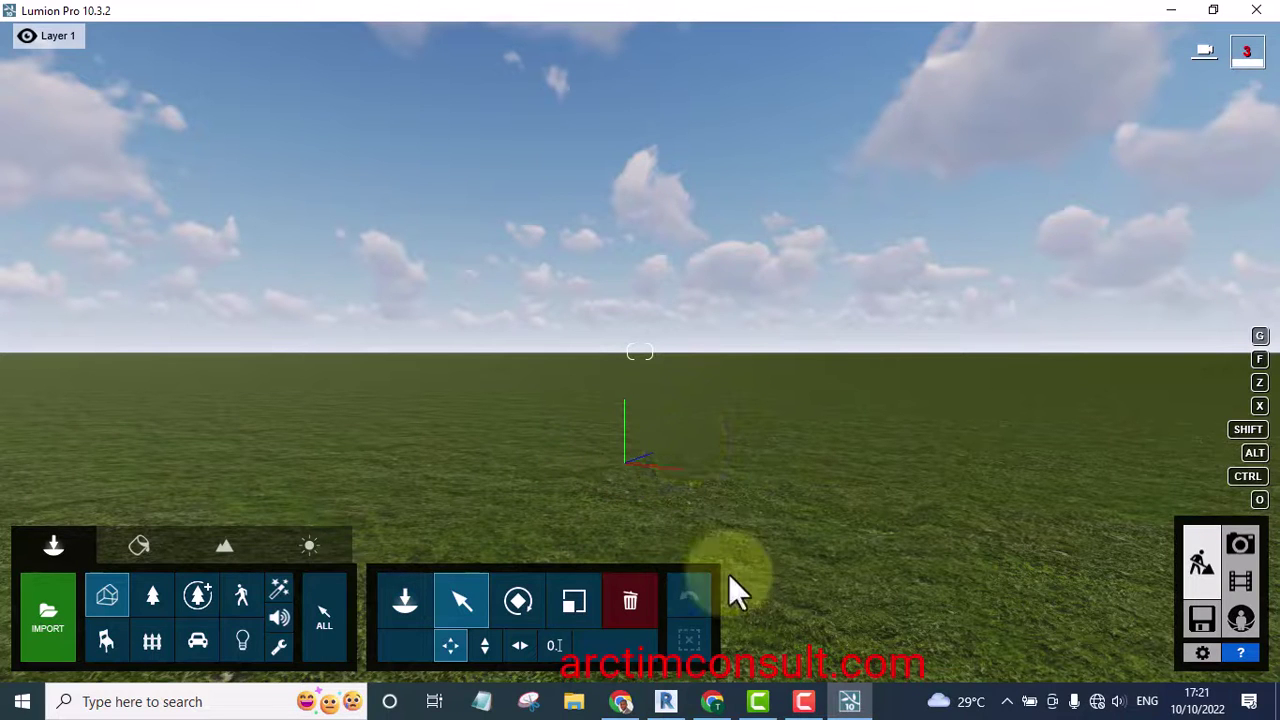
- Switch back to Revit and pan and orbit the Land forms house 3D view
click(666, 703)
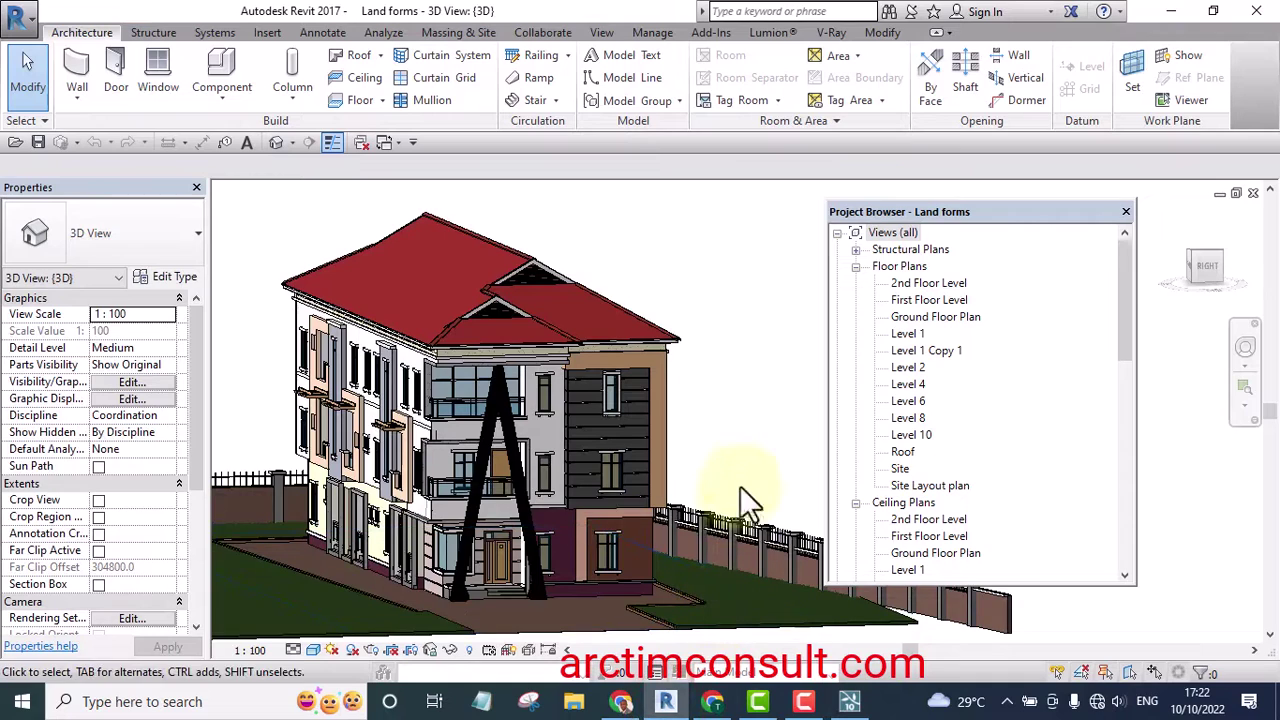
middle_drag(756, 460, 794, 496)
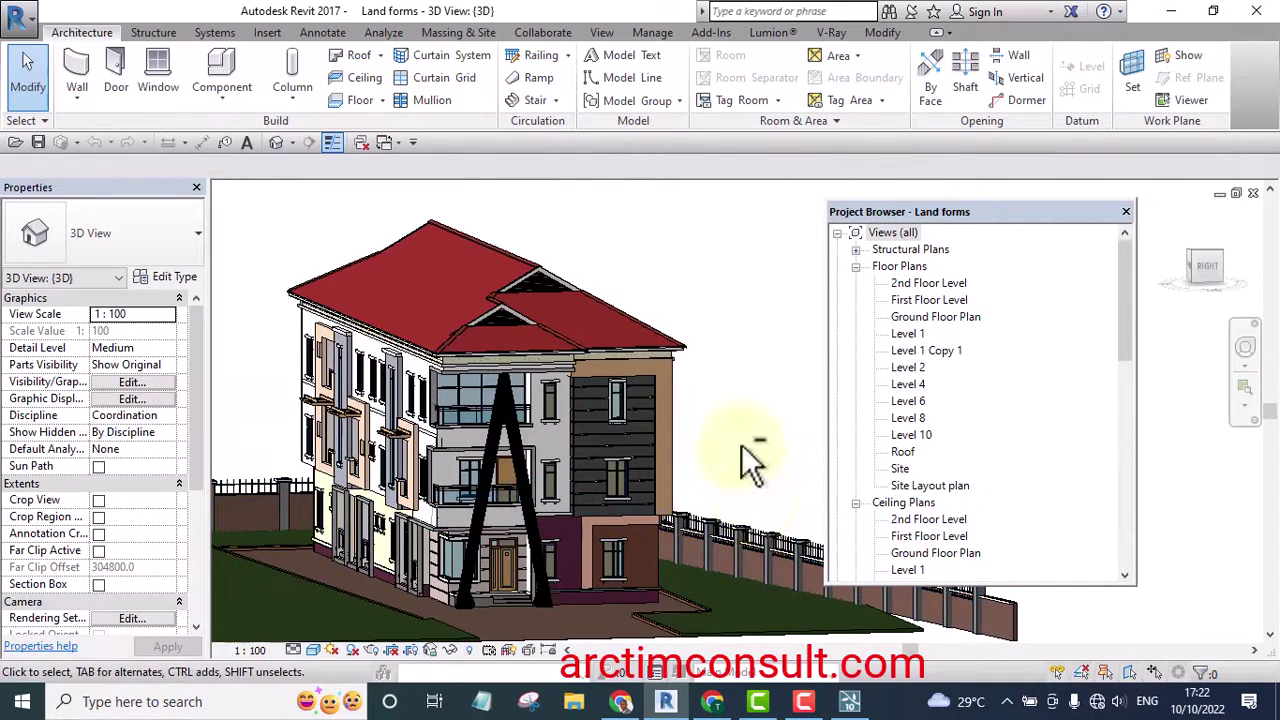
shift+middle_drag(741, 444, 749, 329)
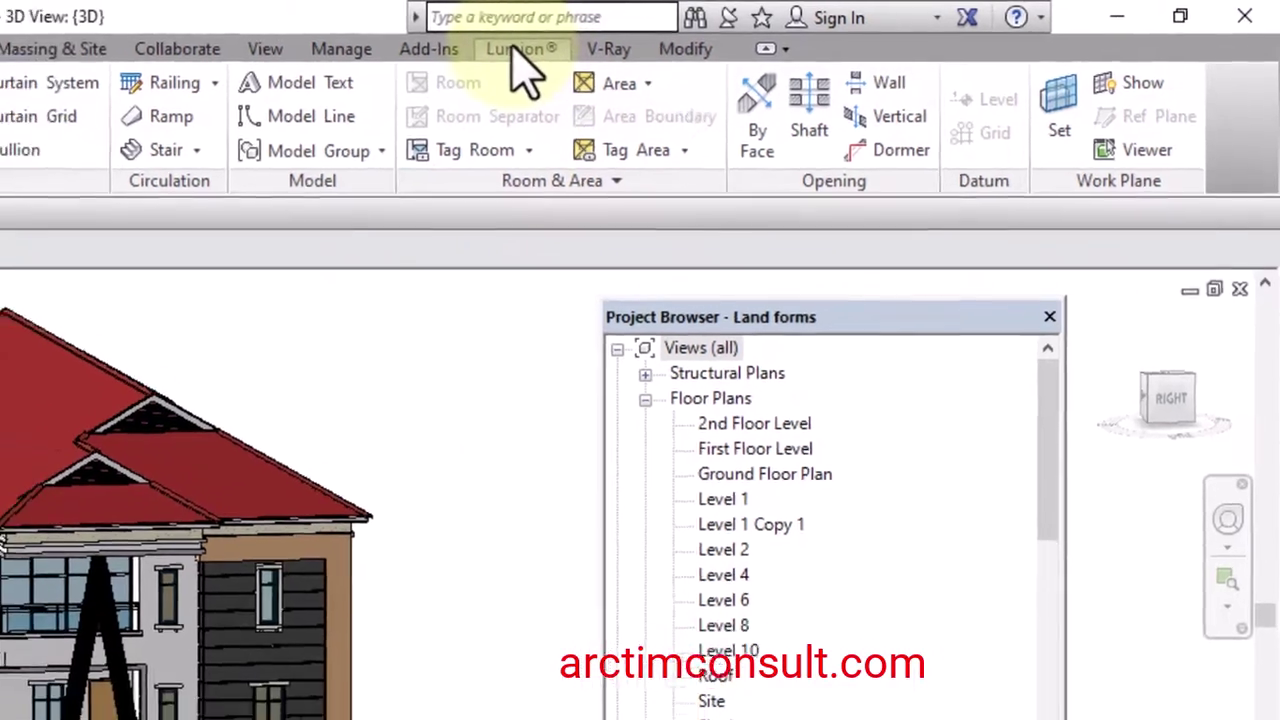
click(518, 50)
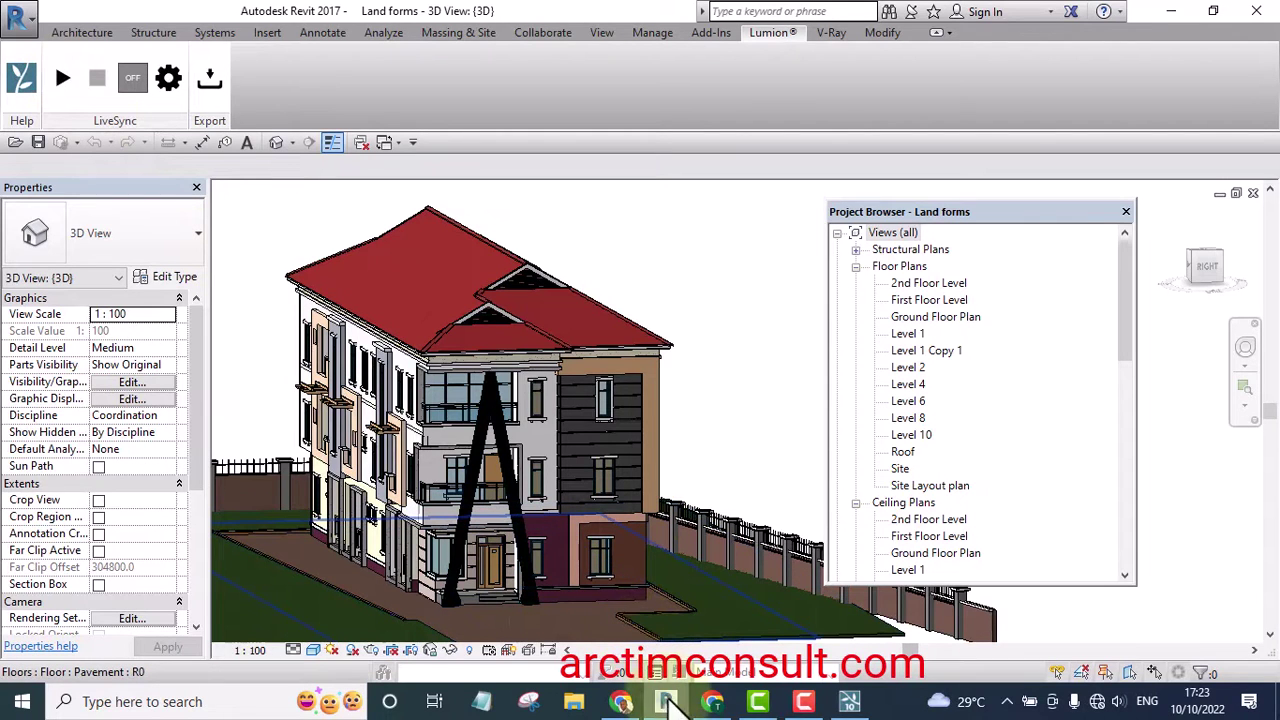
mouse_move(851, 706)
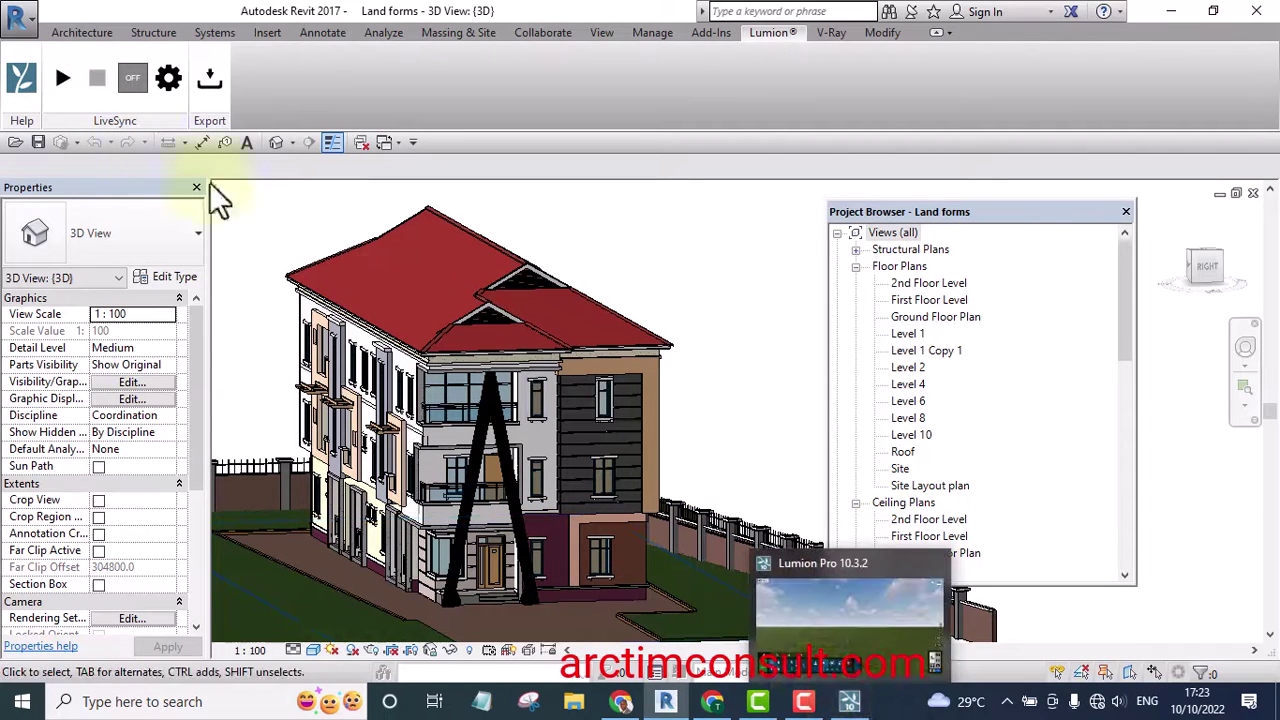
click(60, 76)
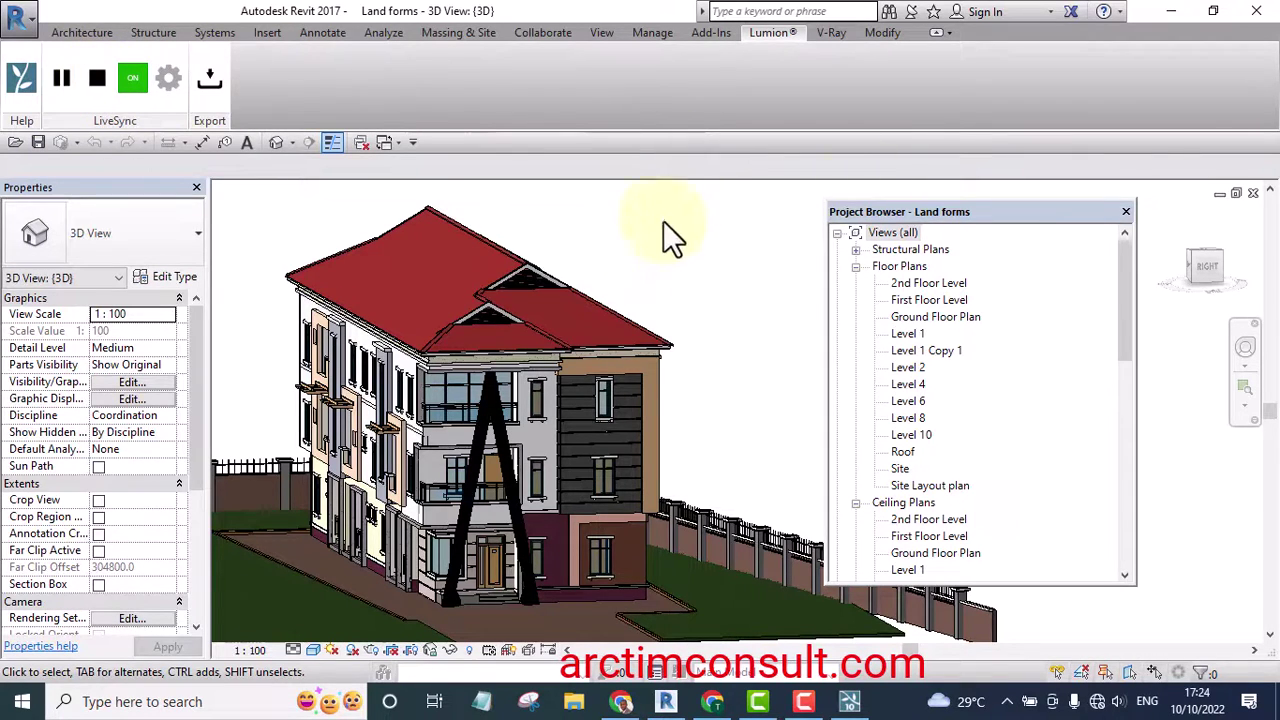
click(1172, 14)
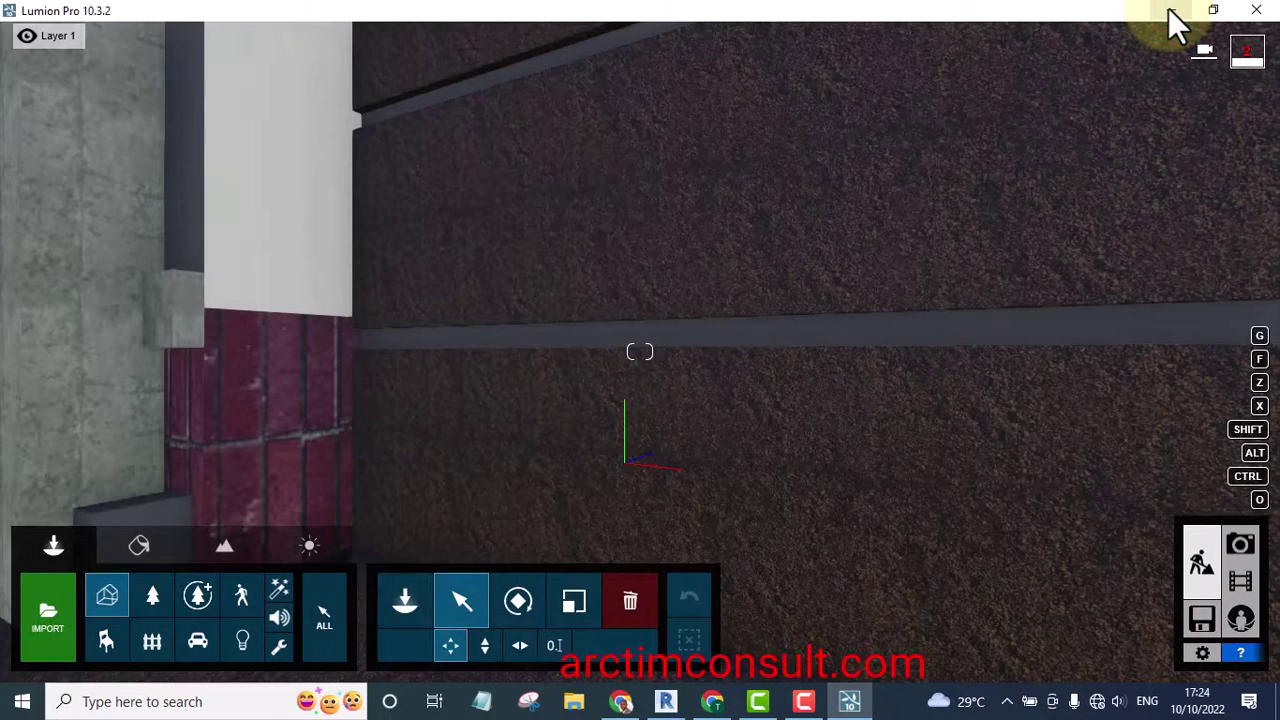
- Select the imported house, then move the camera sideways along the wall past the door and porch
click(708, 208)
click(636, 352)
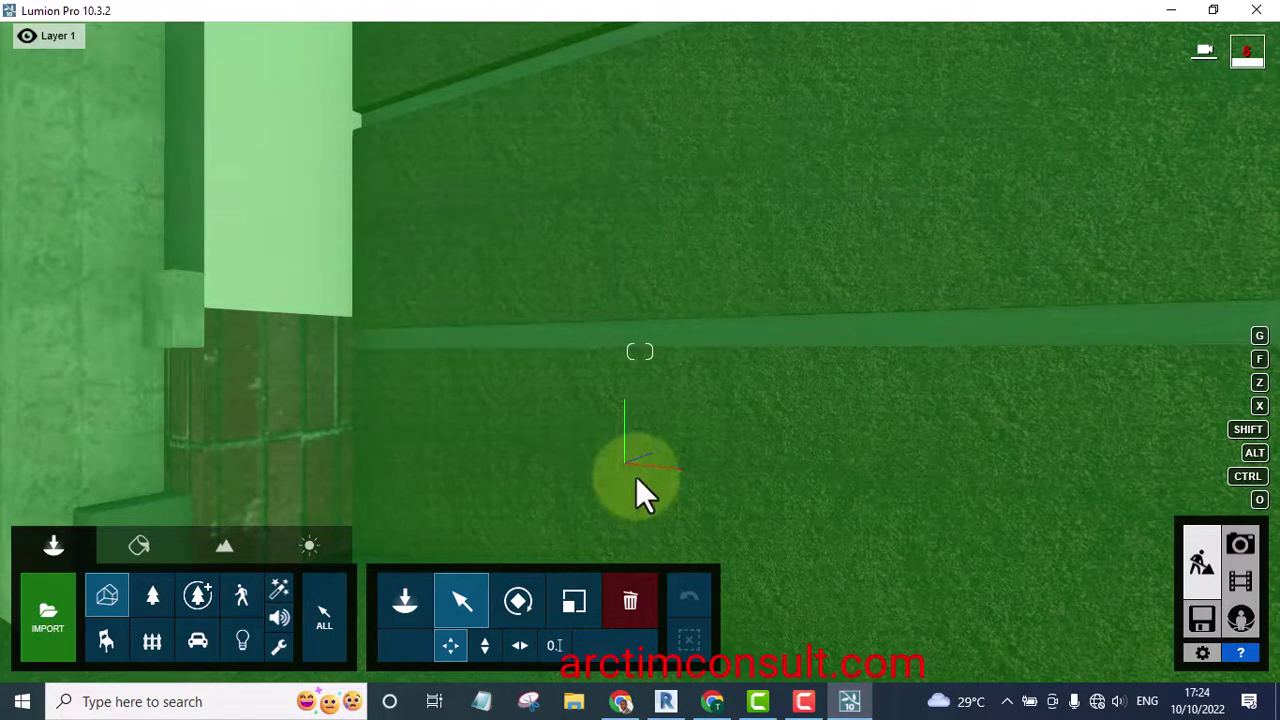
key(a)
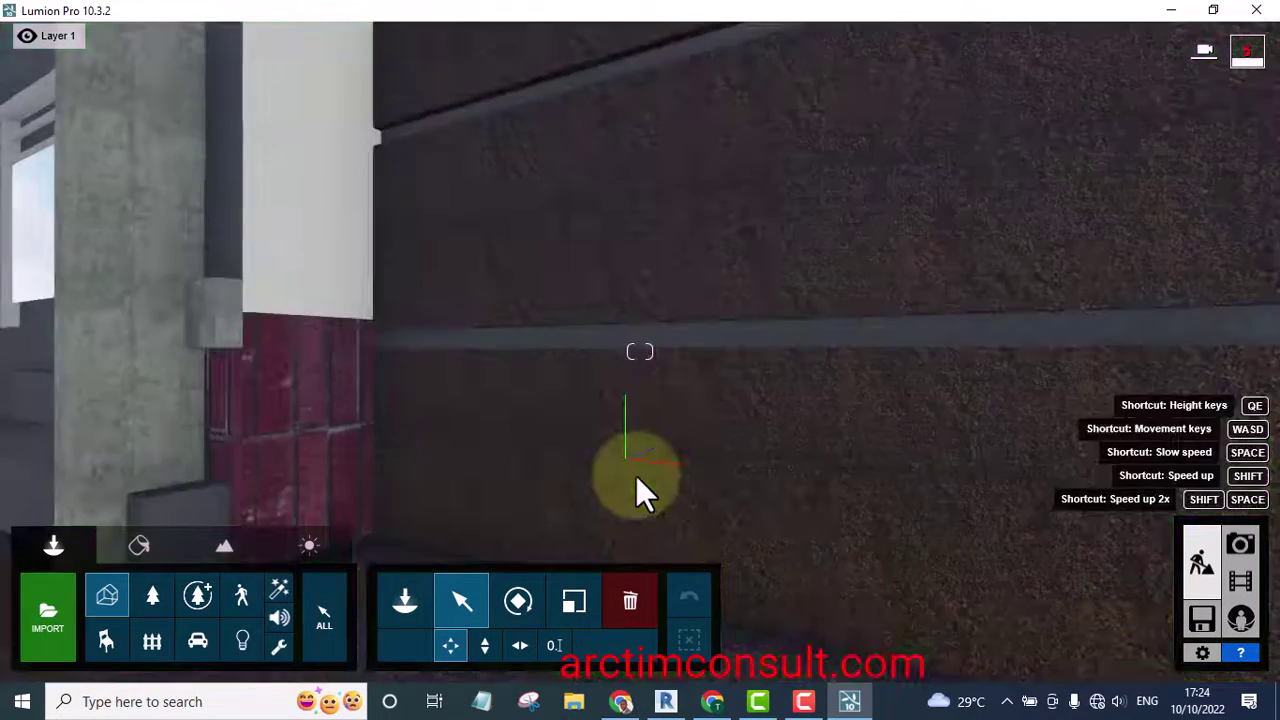
key(a)
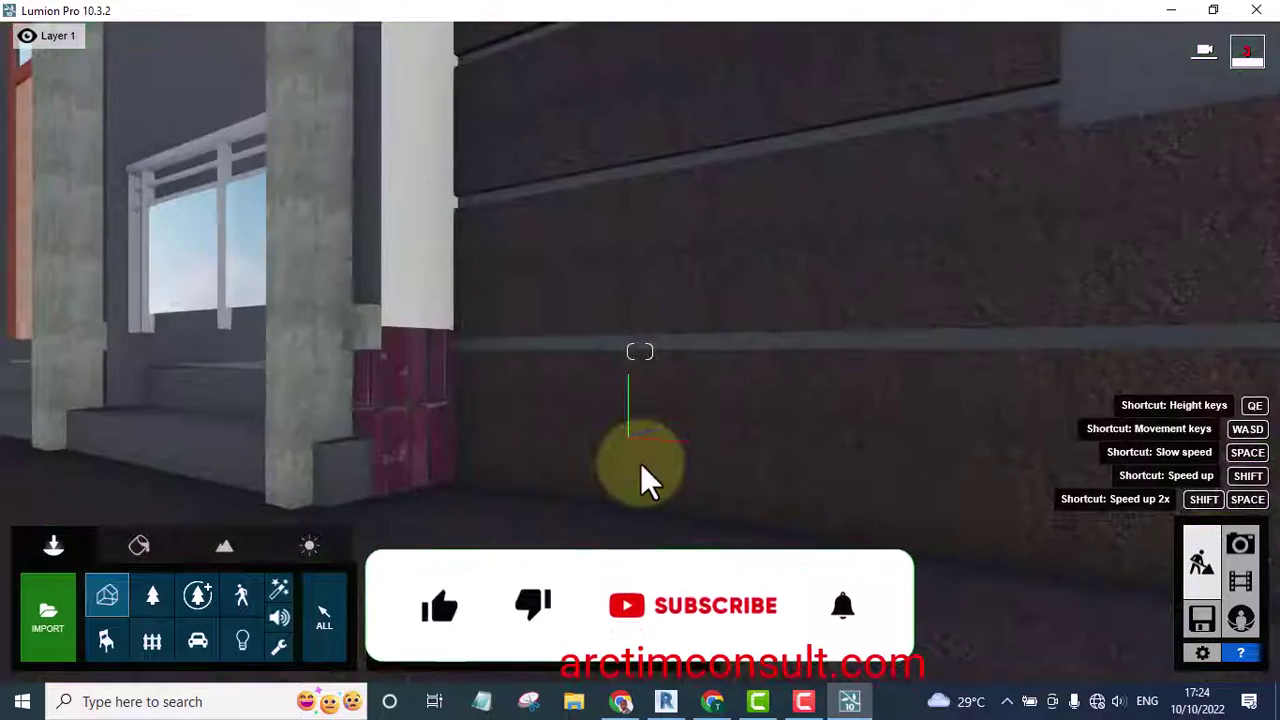
key(a)
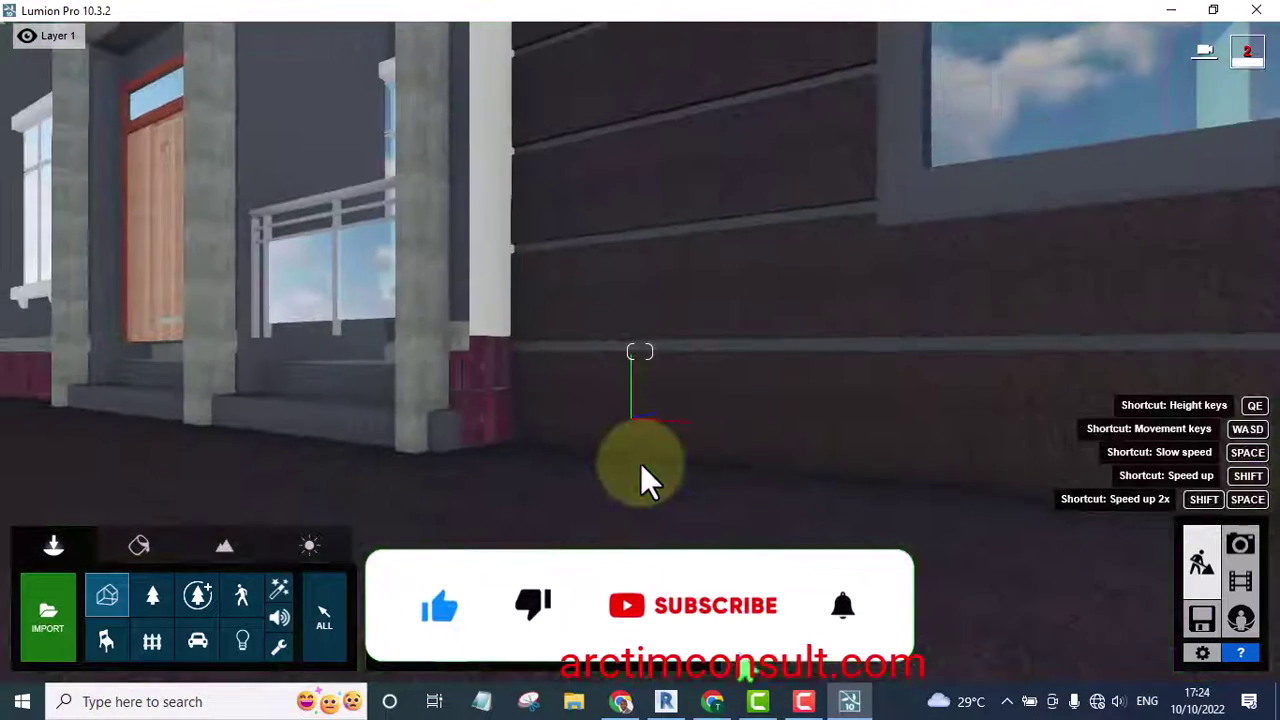
key(a)
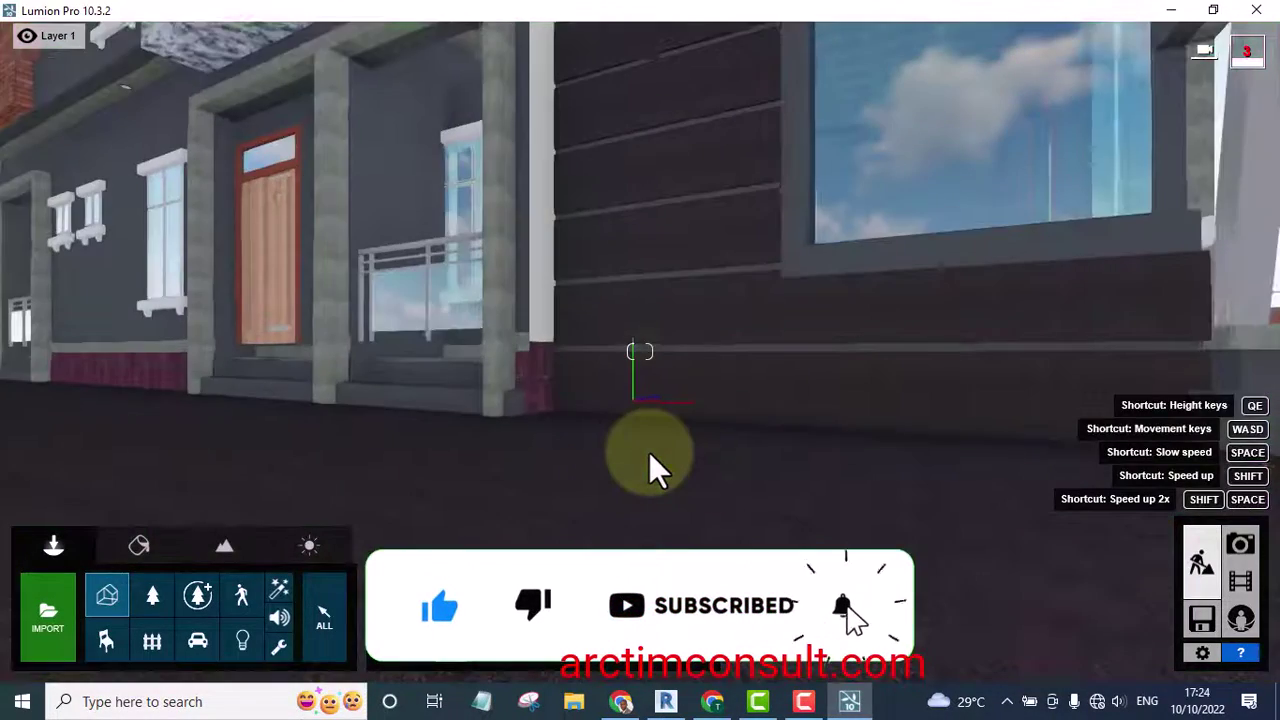
- Back the camera away until the house is seen from outside on the grass
key(s)
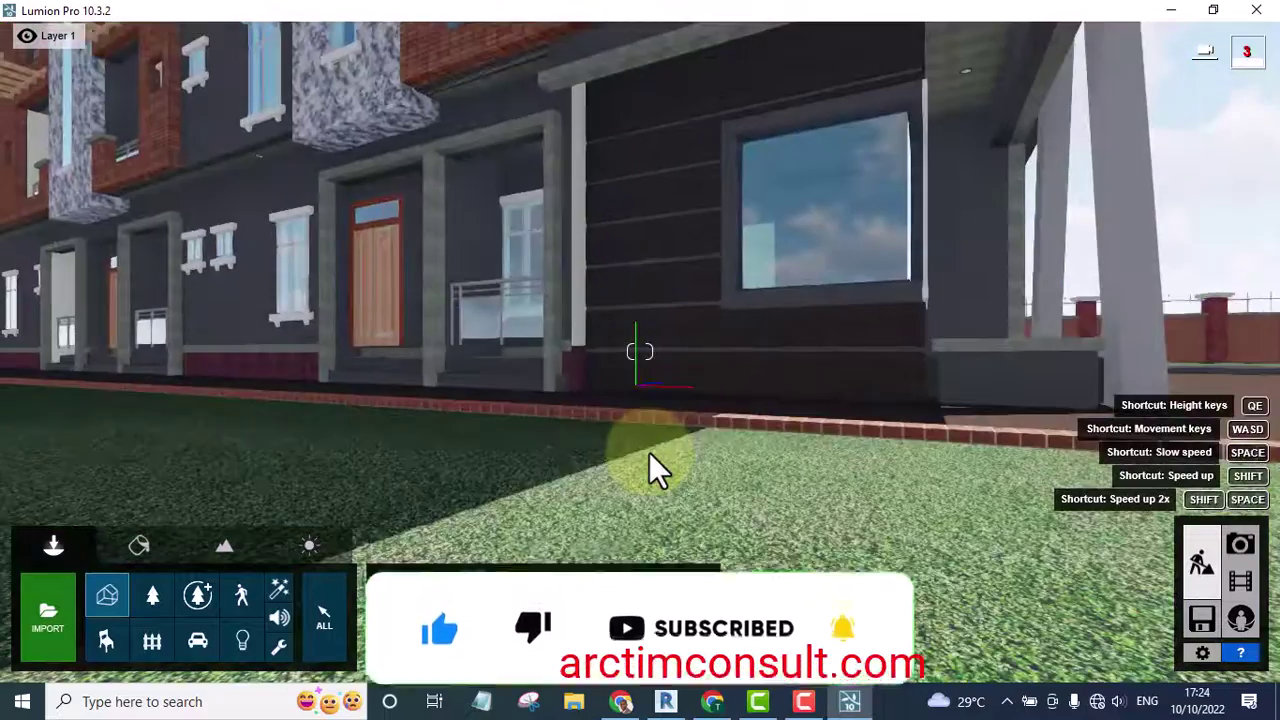
key(s)
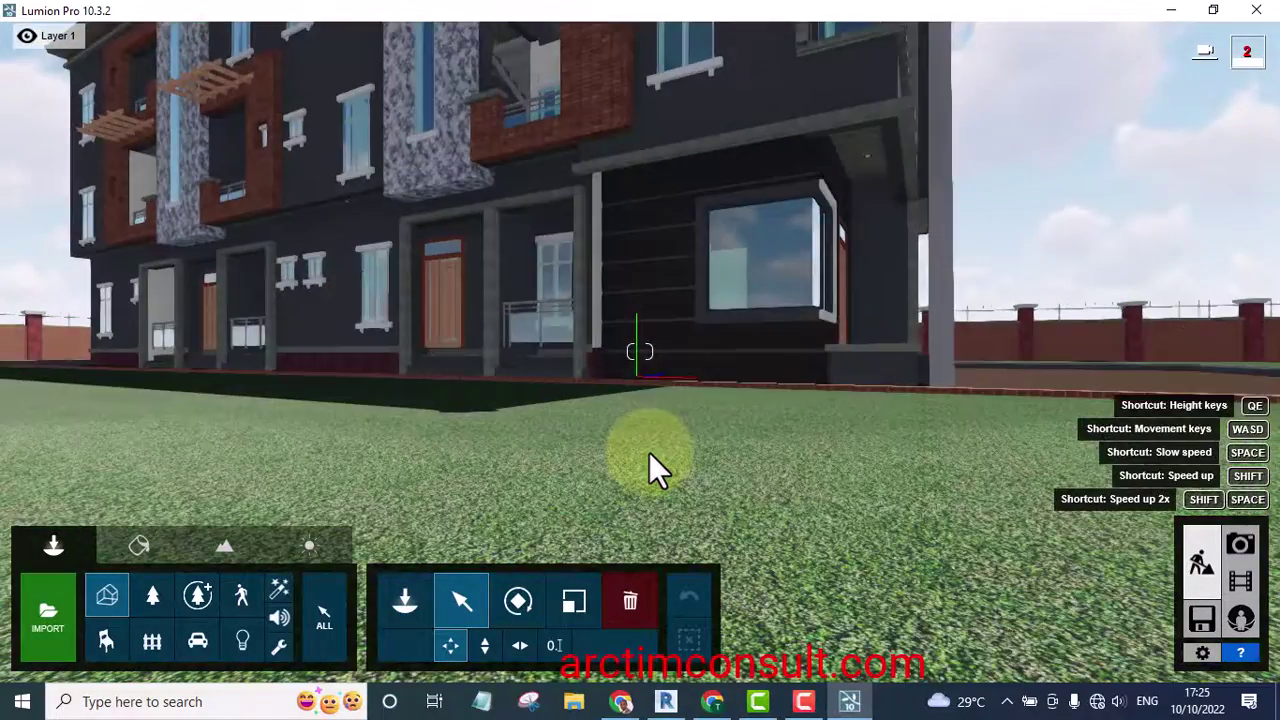
key(s)
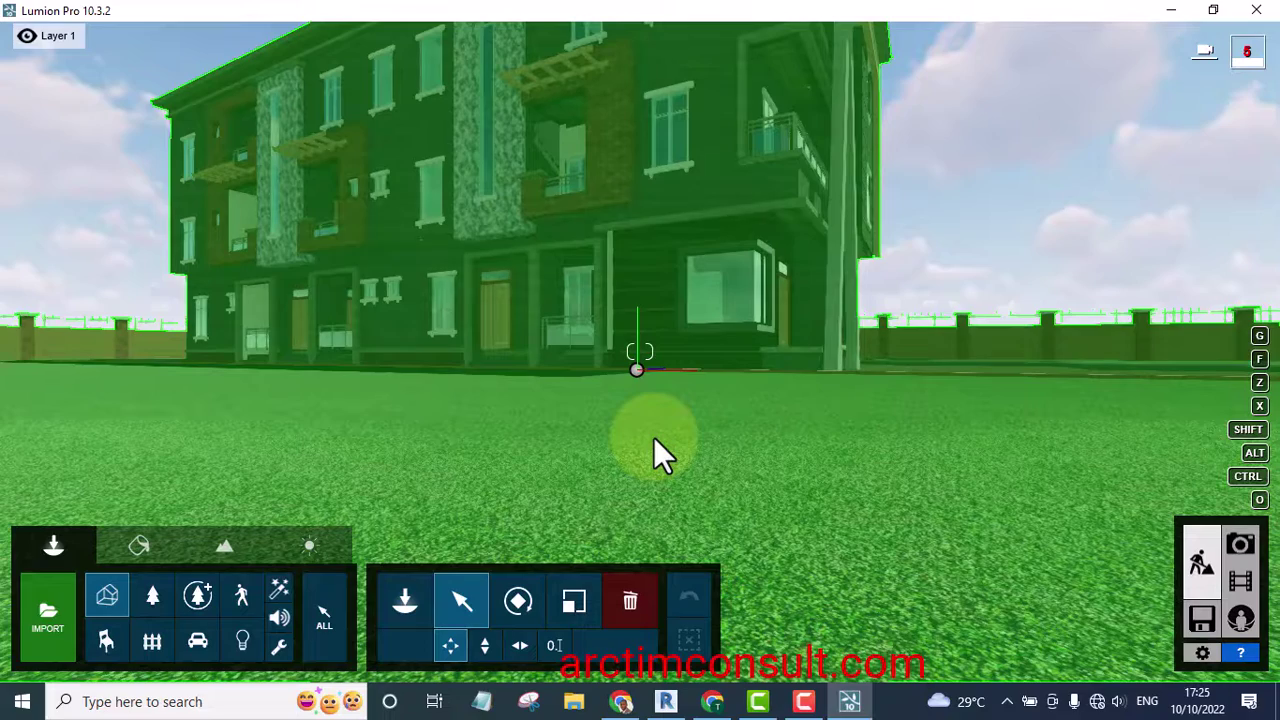
- Pull back to frame the red roof and fence, then fly toward the house's right front corner
key(w)
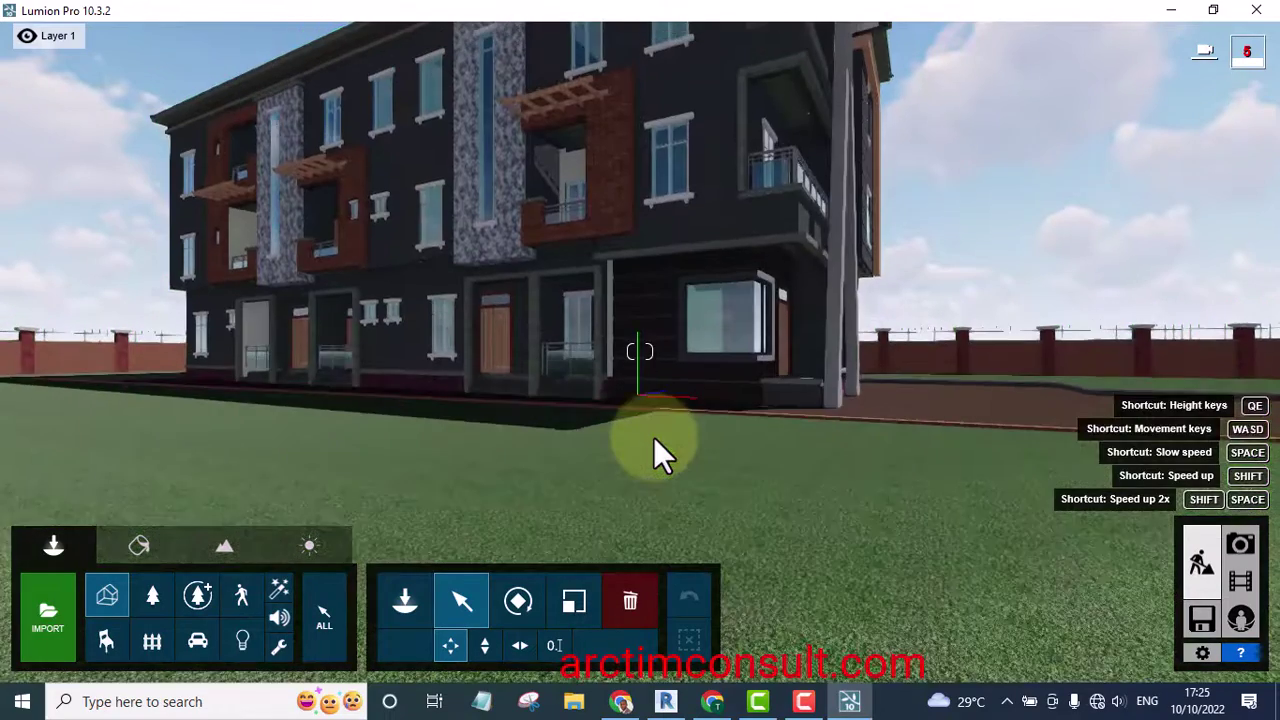
key(s)
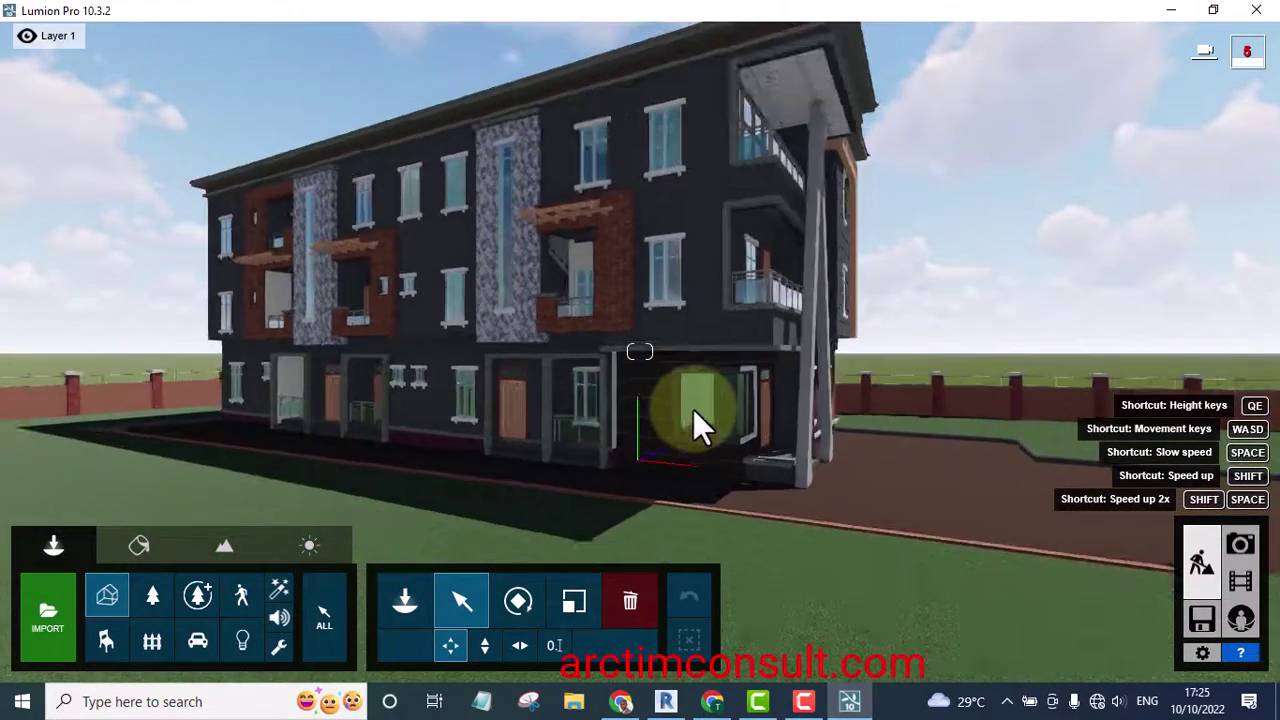
key(s)
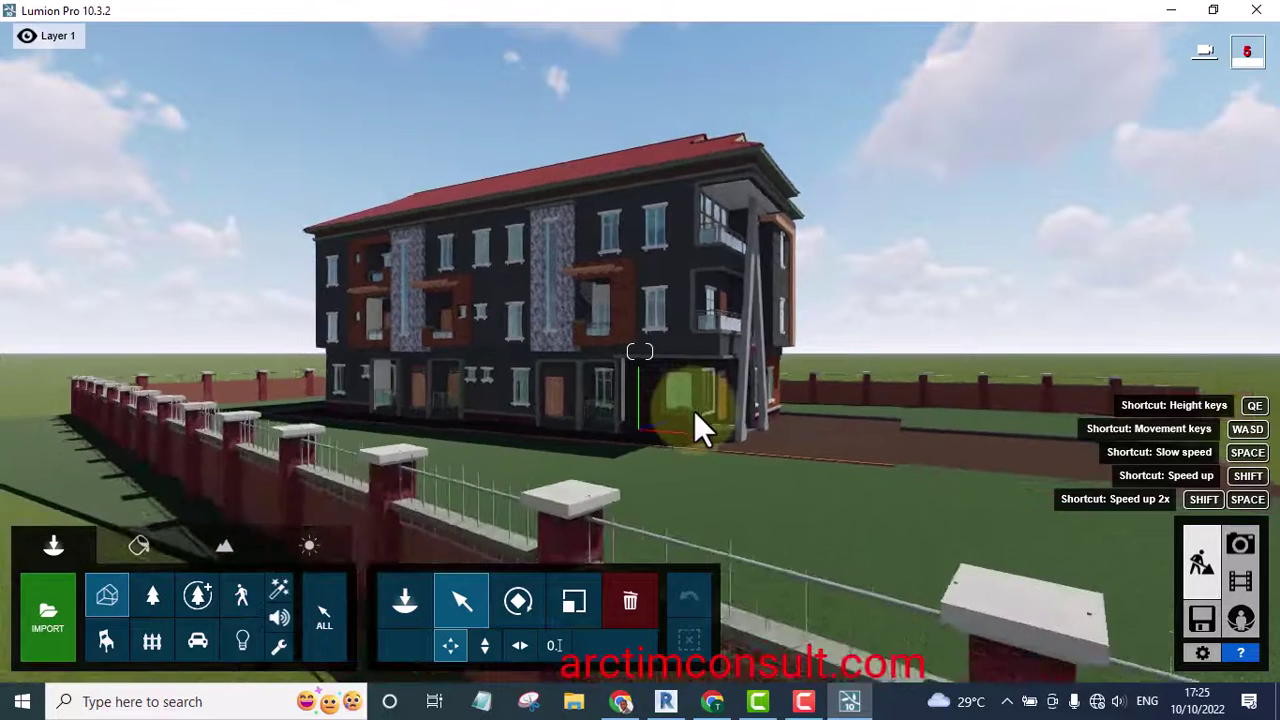
key(w)
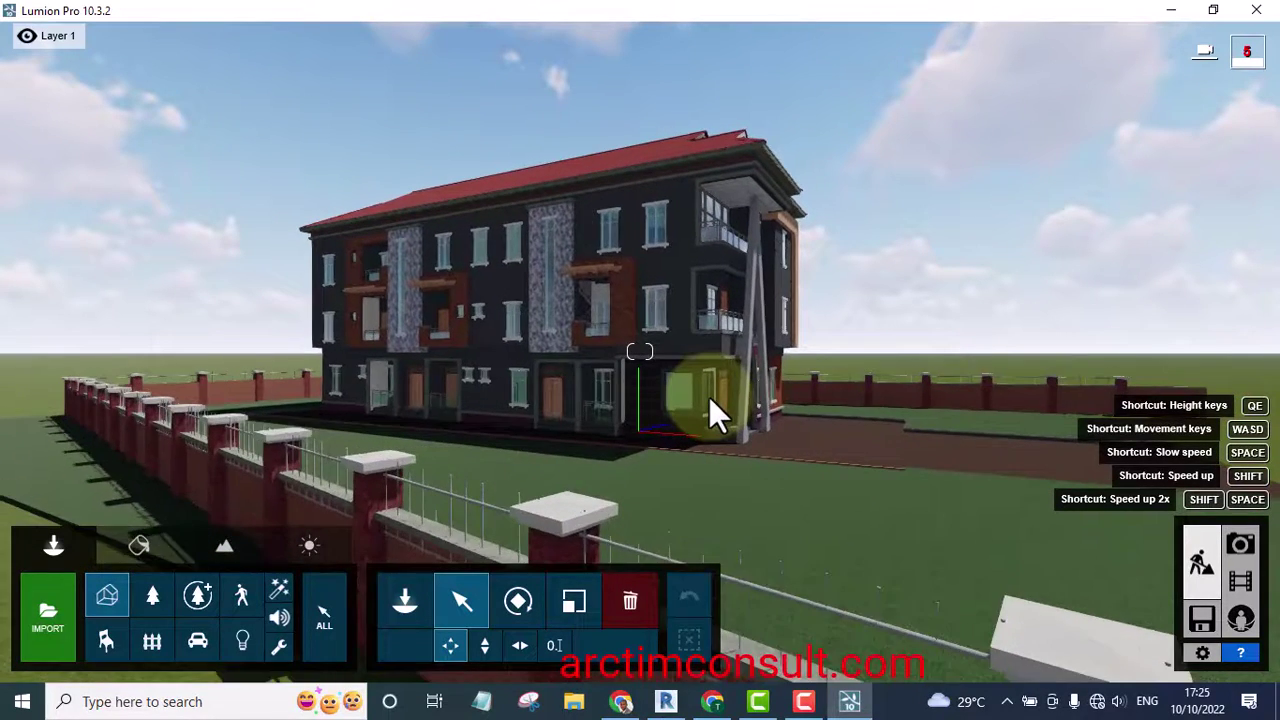
key(w)
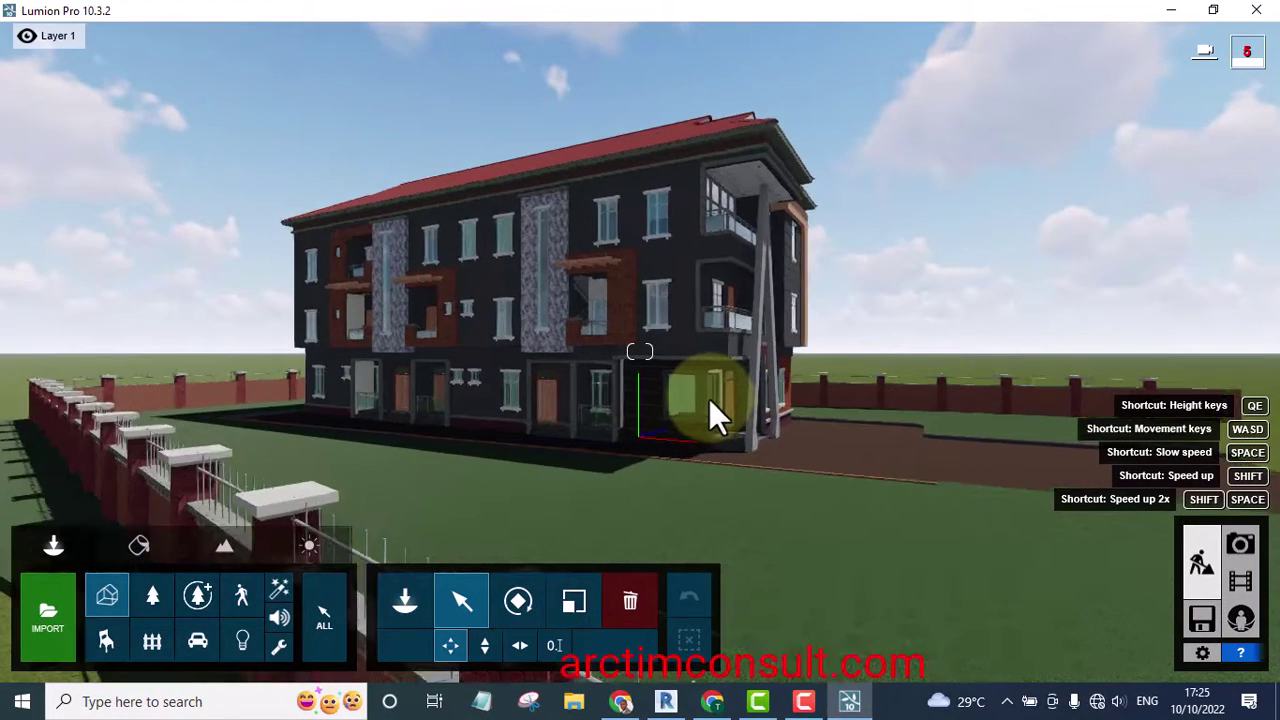
key(w)
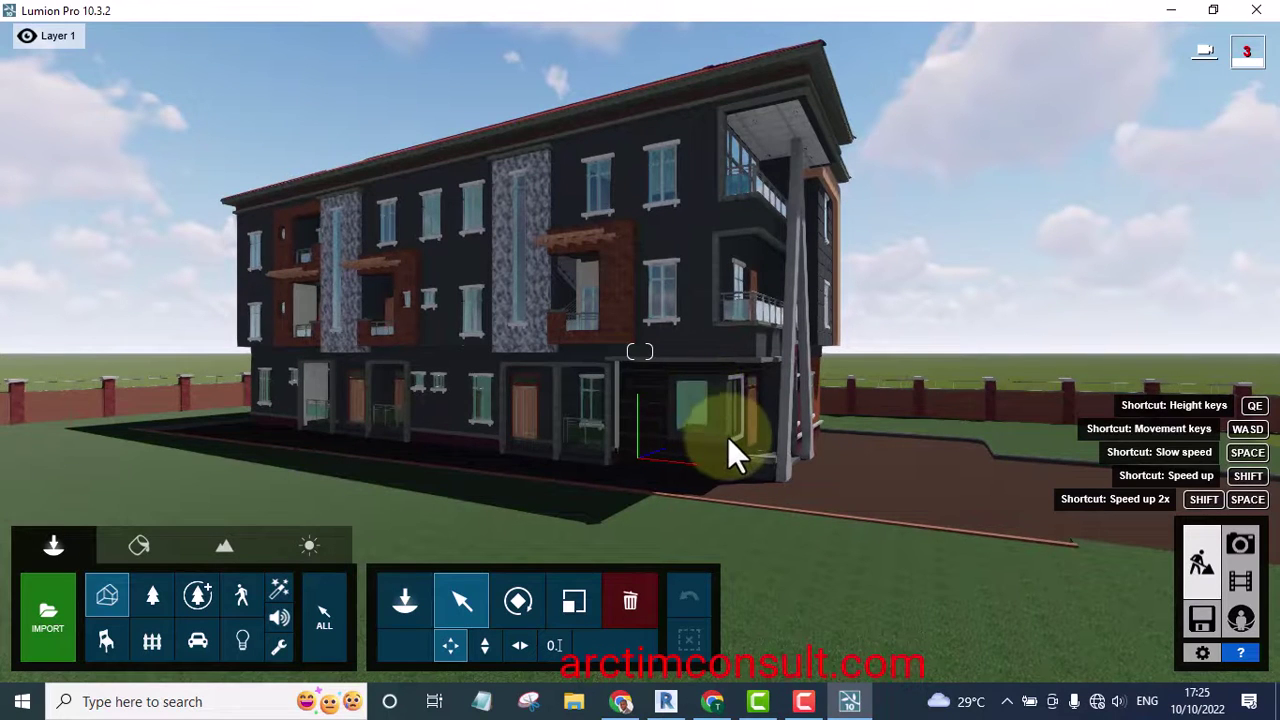
click(730, 436)
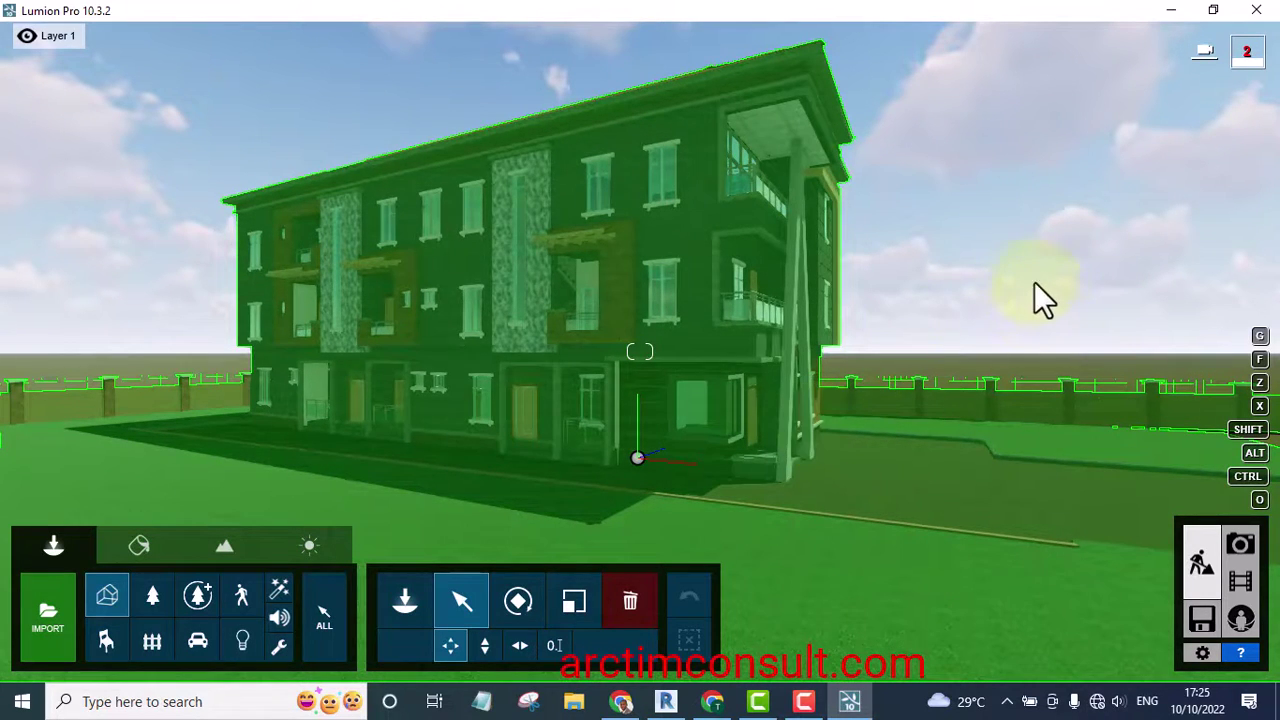
click(1008, 280)
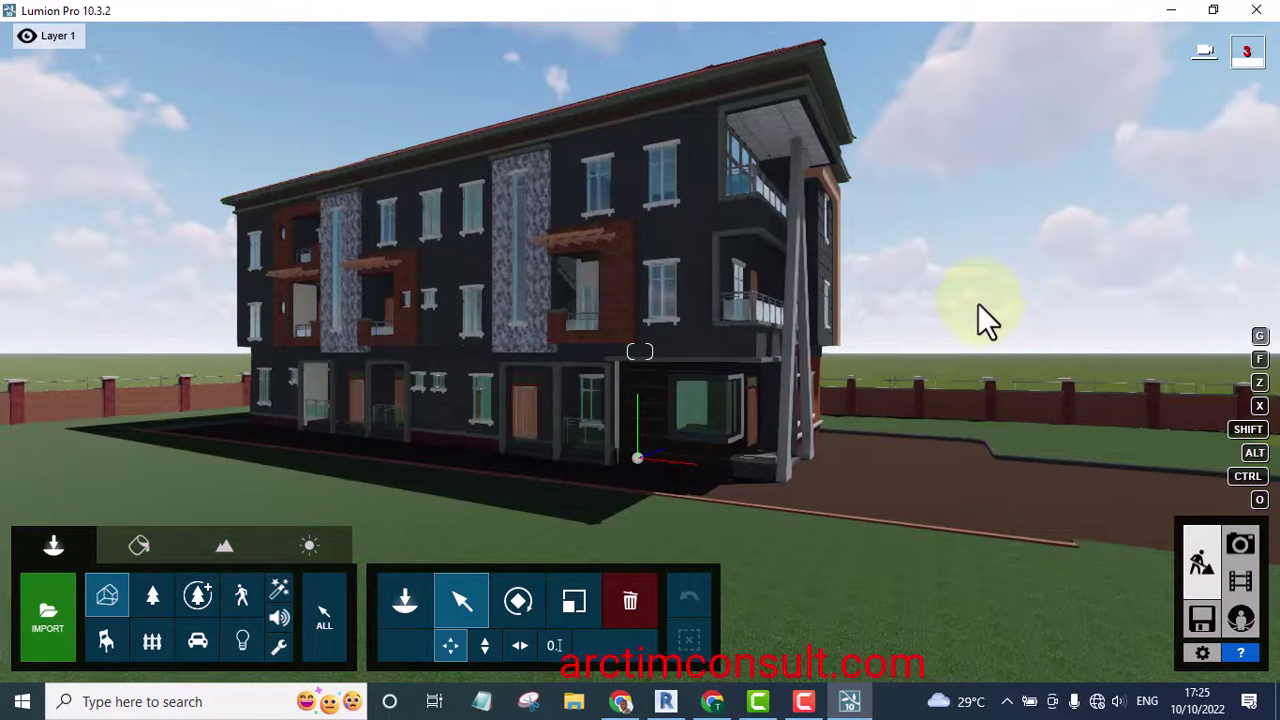